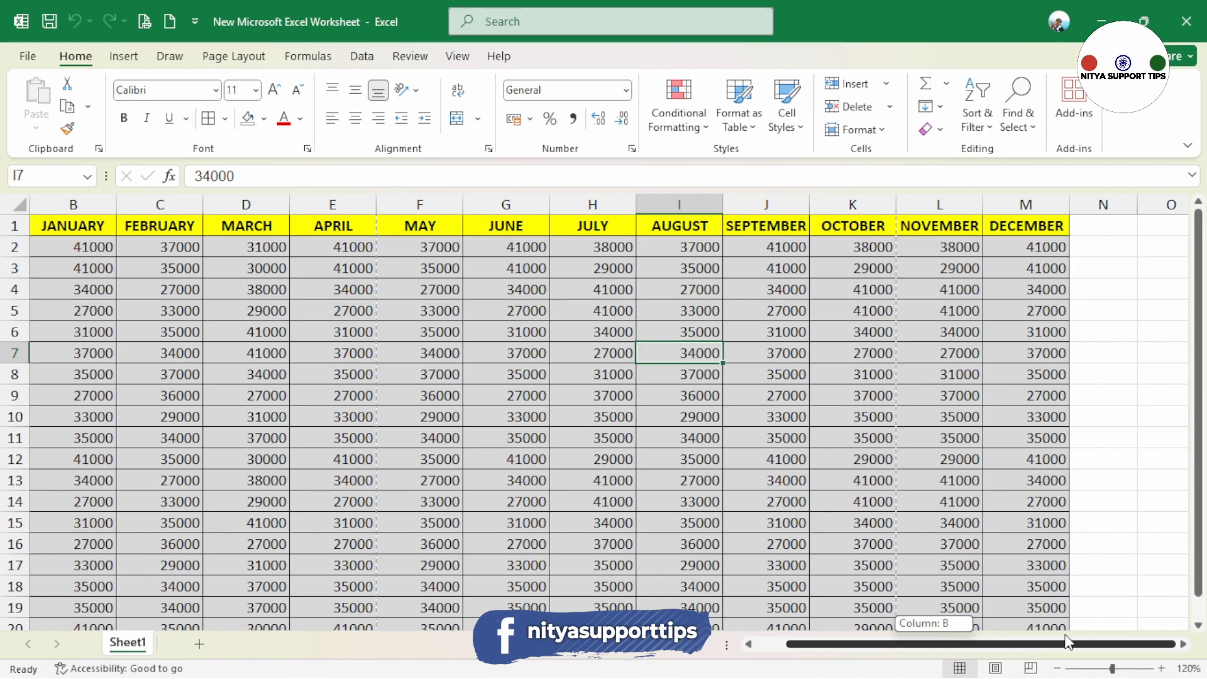
click(1032, 200)
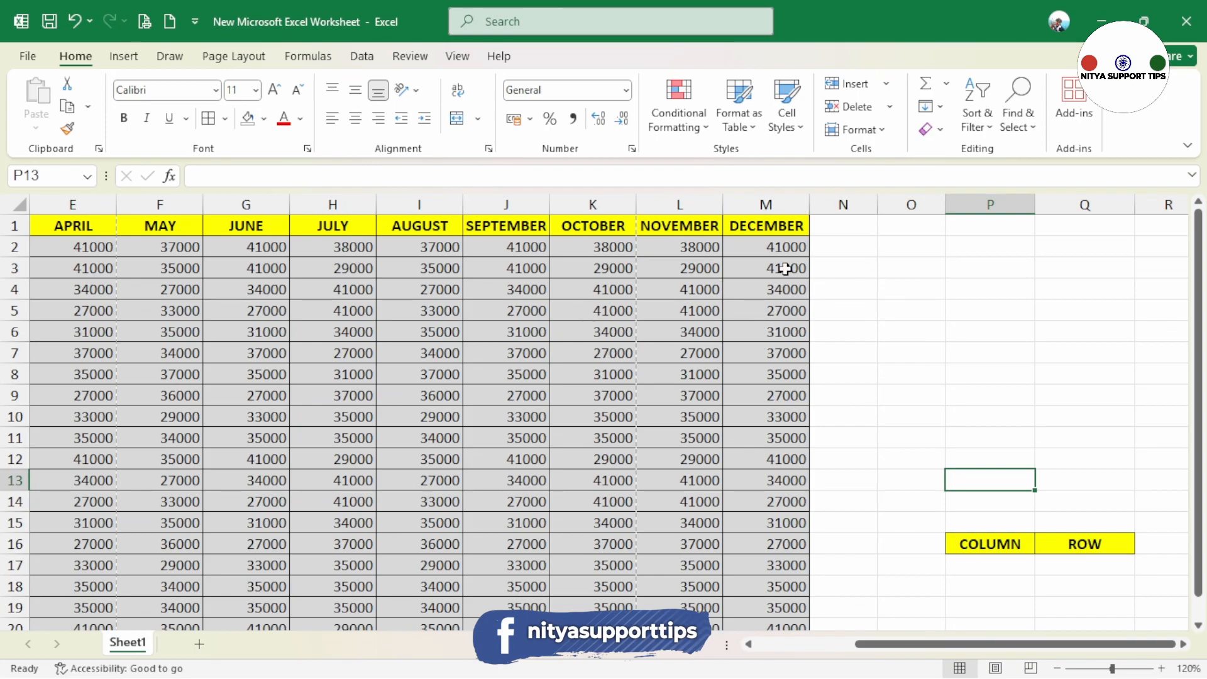
mouse_move(780, 245)
mouse_down()
mouse_move(772, 483)
mouse_move(783, 249)
mouse_up()
click(846, 315)
drag(877, 644, 744, 636)
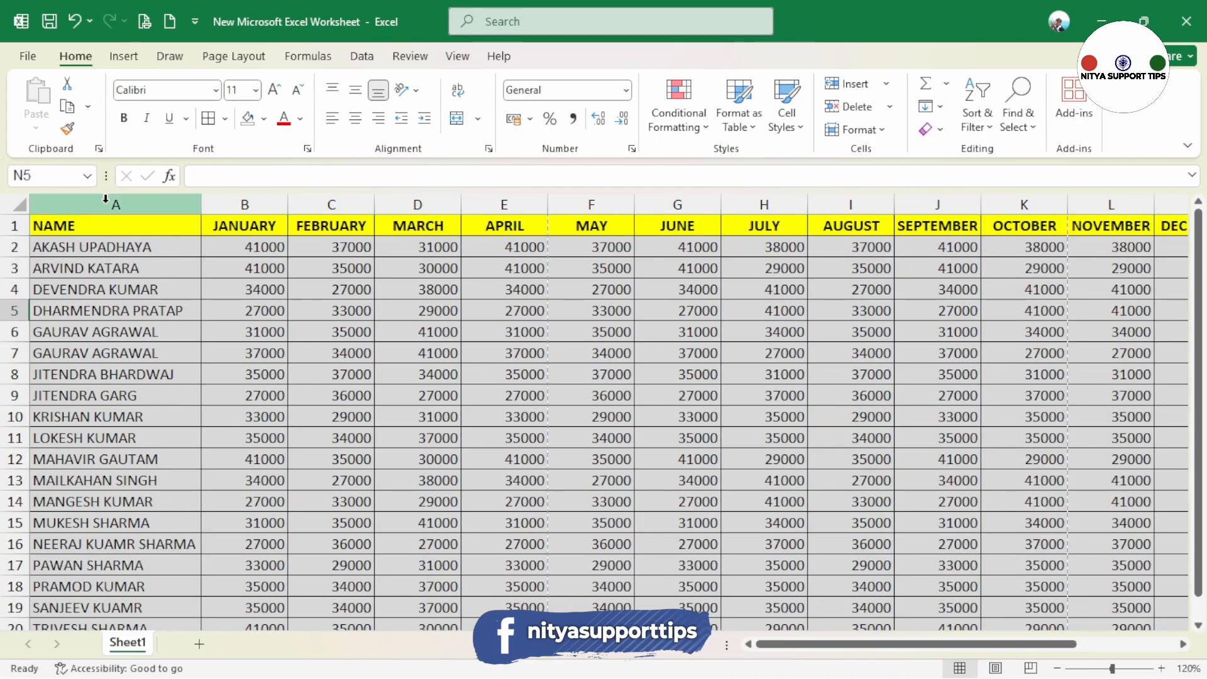
click(106, 199)
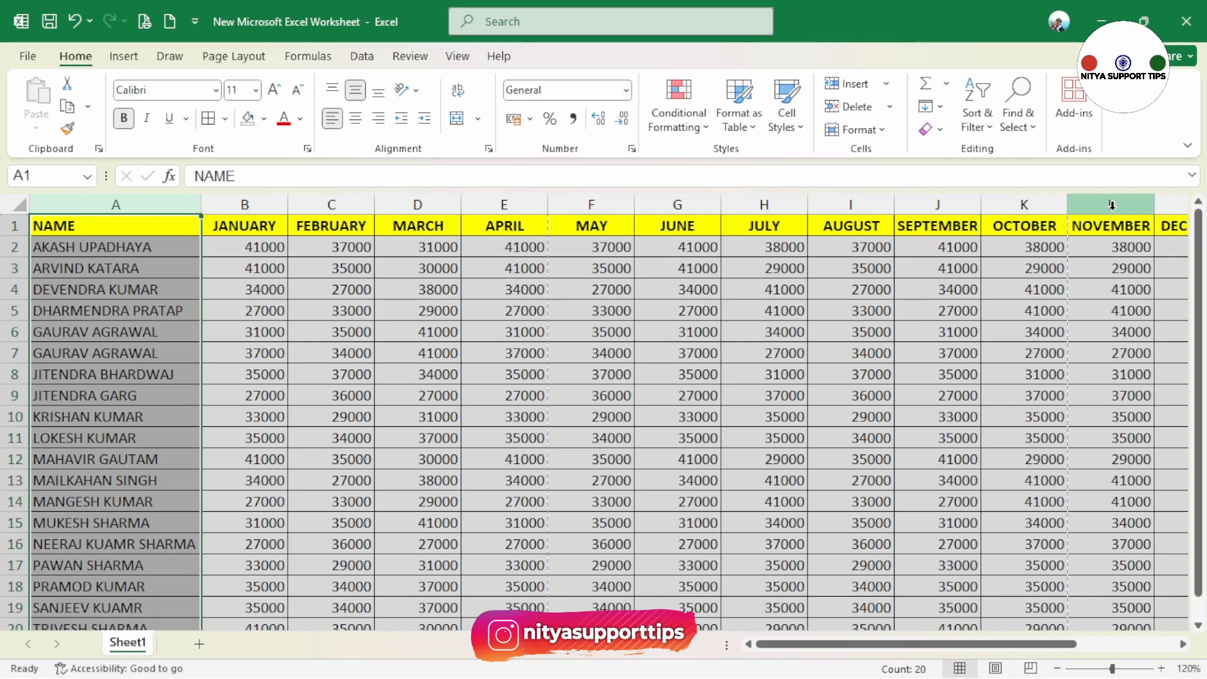
Enter the formula =COLUMN(G12) in cell P17, under the COLUMN heading, to return the column number of G12
drag(951, 648, 1048, 648)
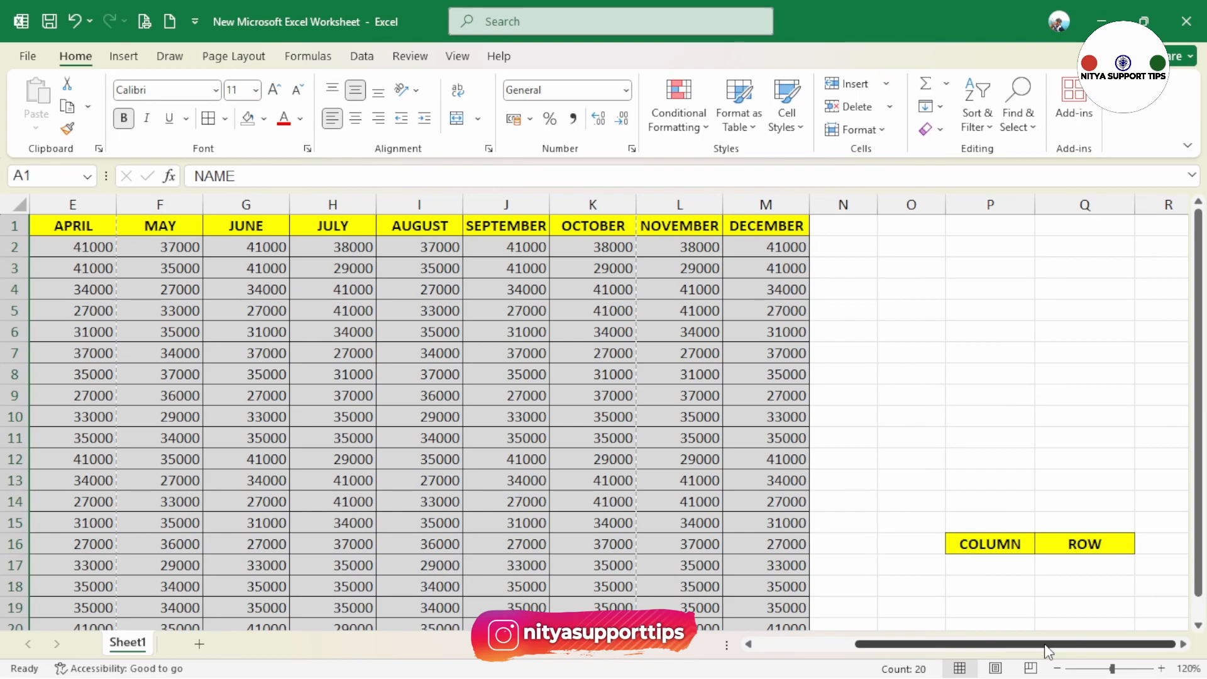
click(1008, 563)
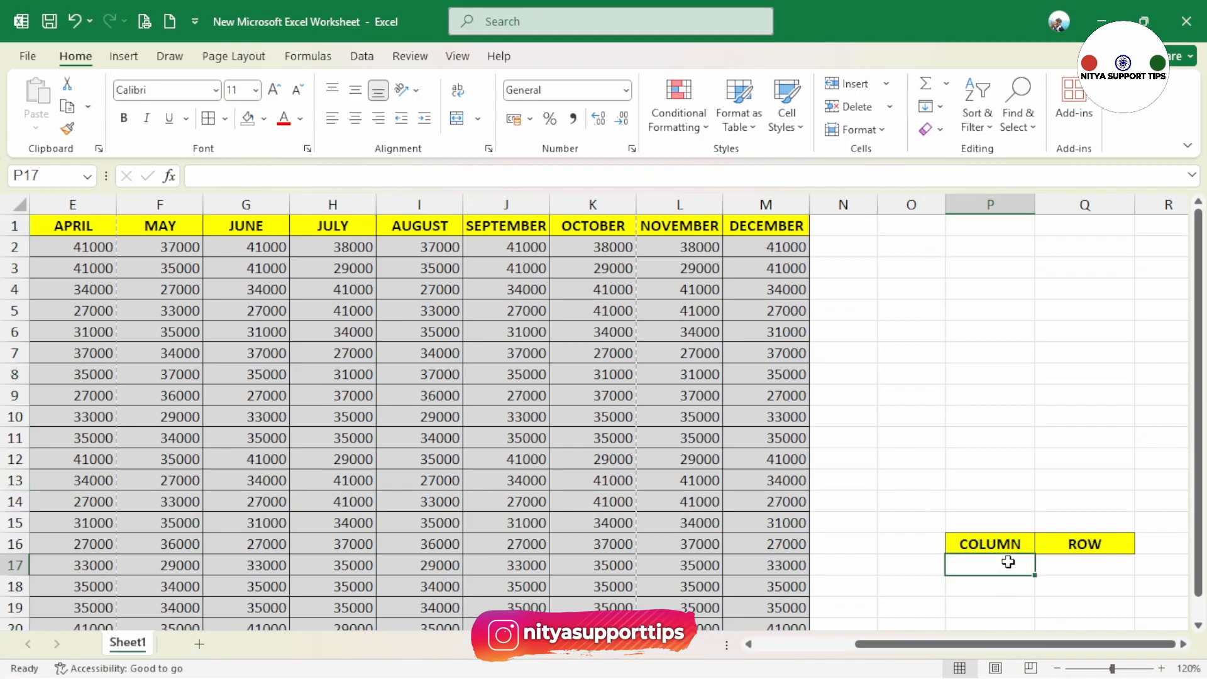
text(=)
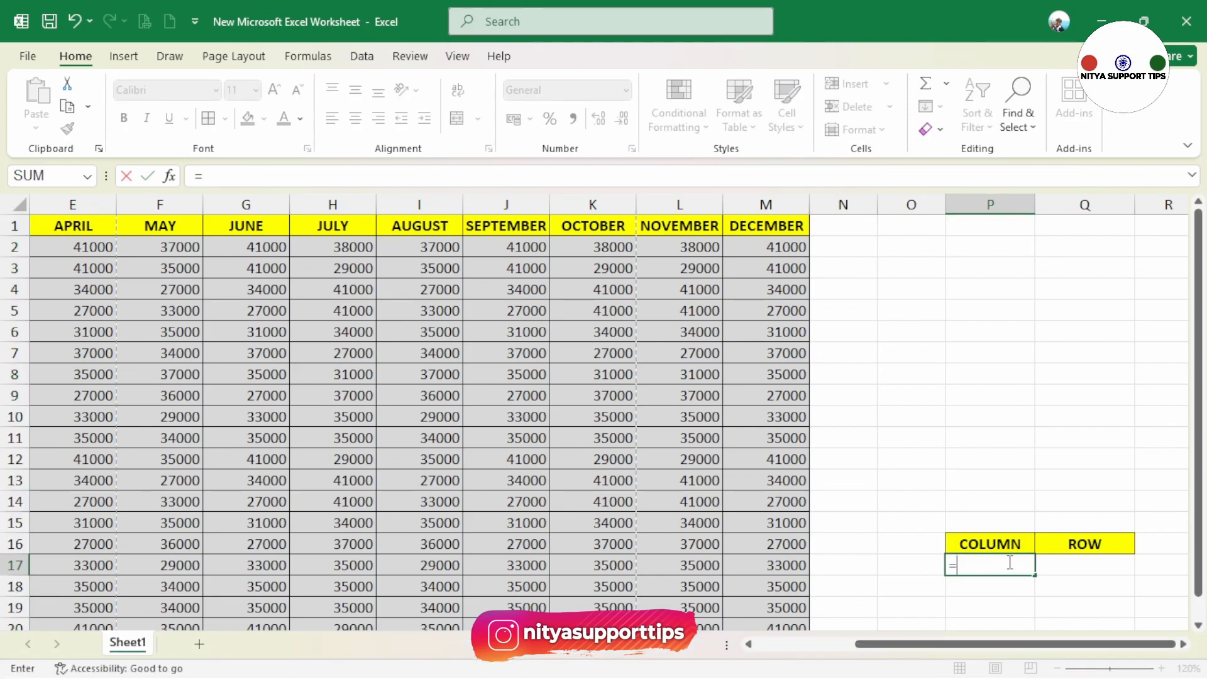
text(C)
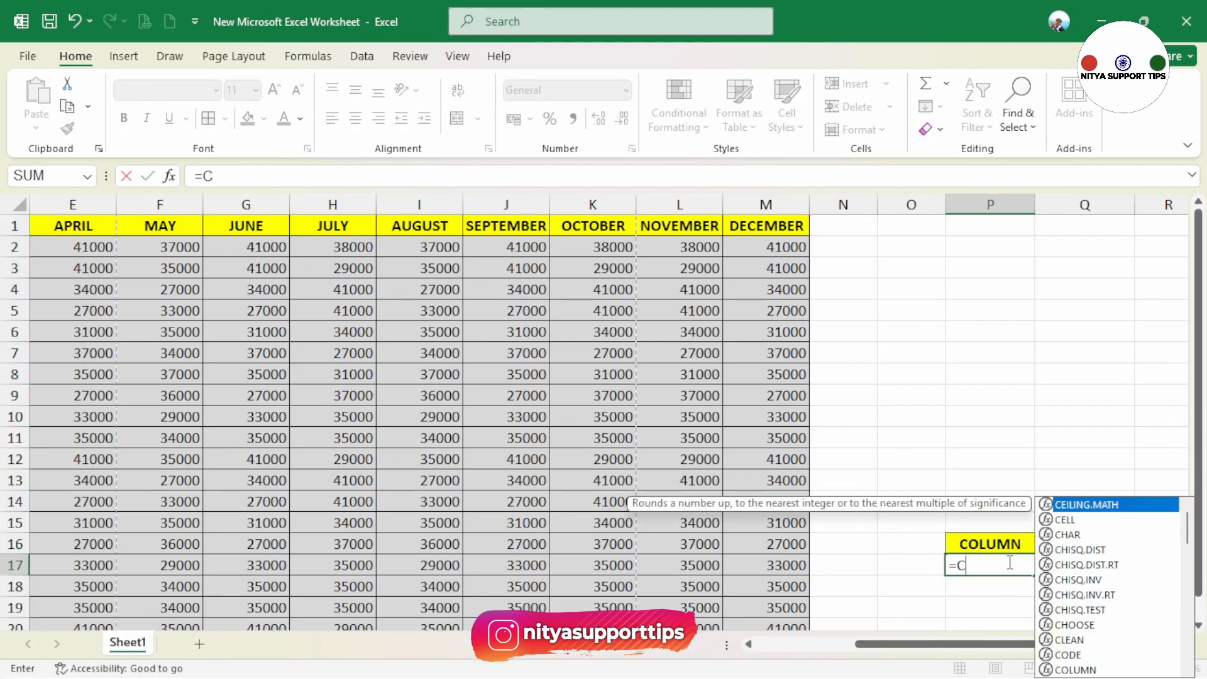
text(OLUMN)
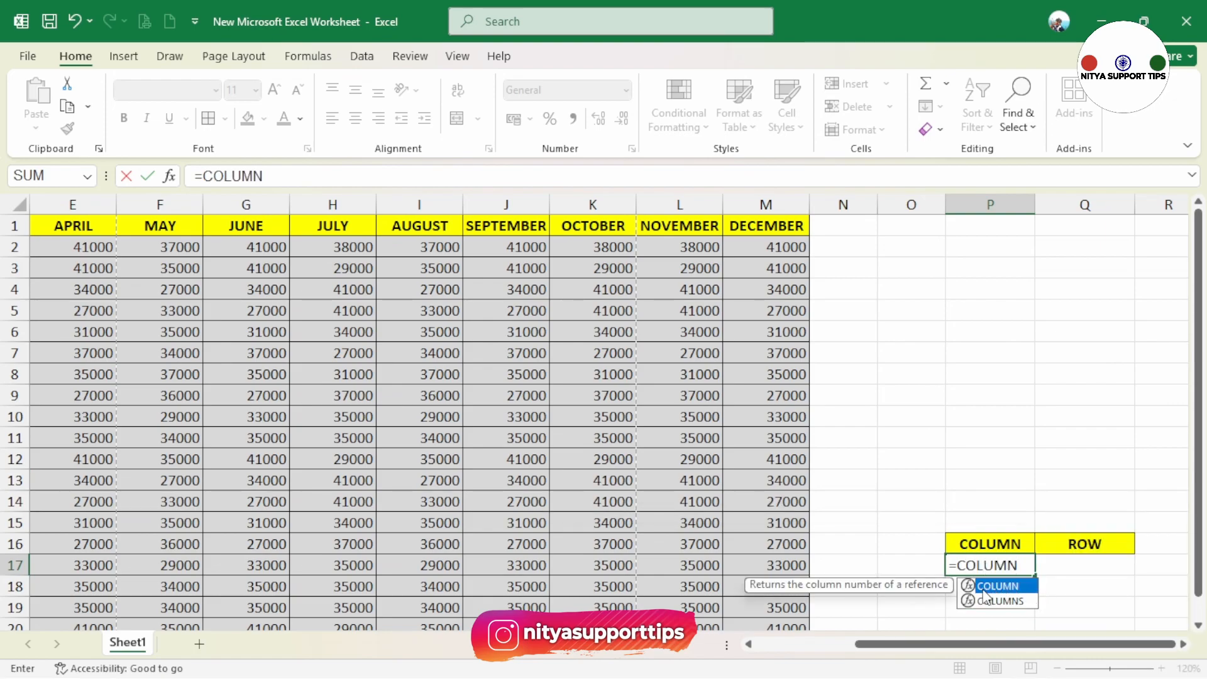
double_click(1022, 586)
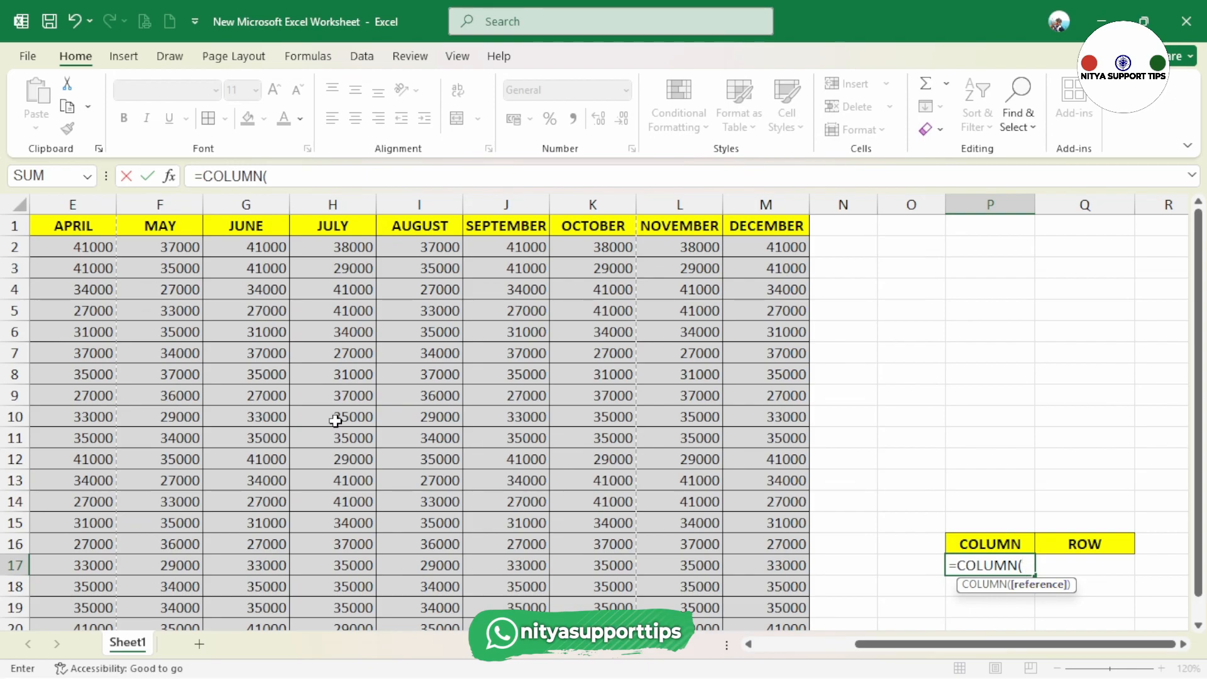
click(269, 454)
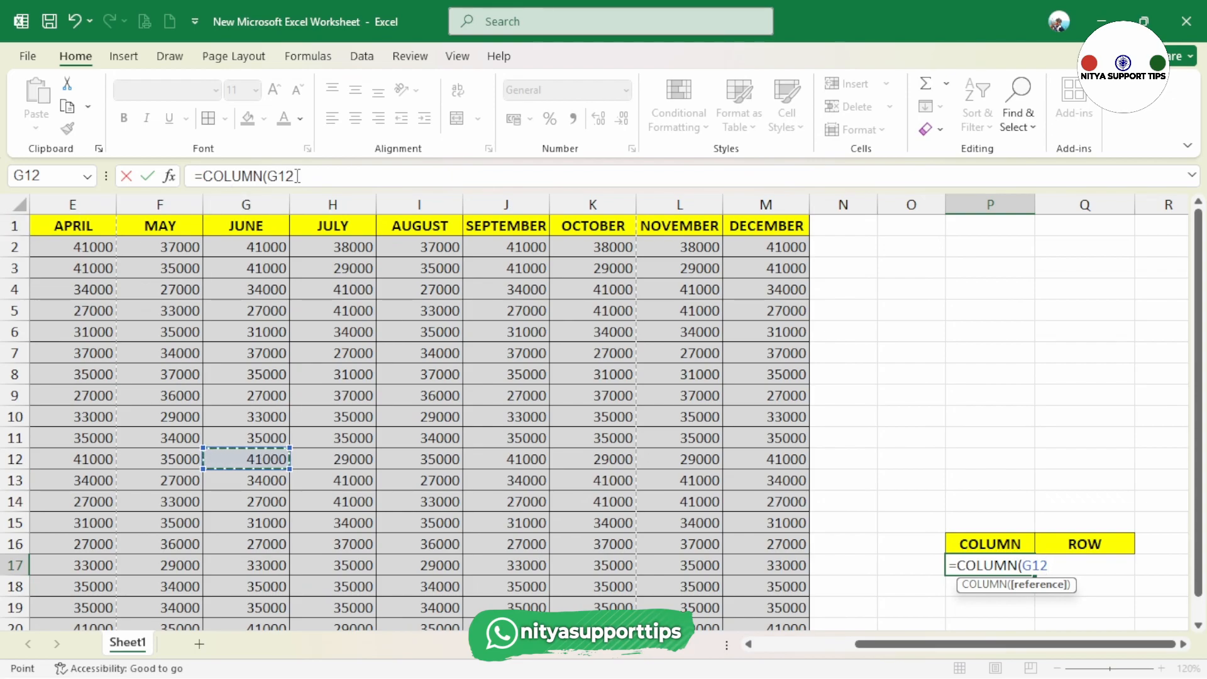
text())
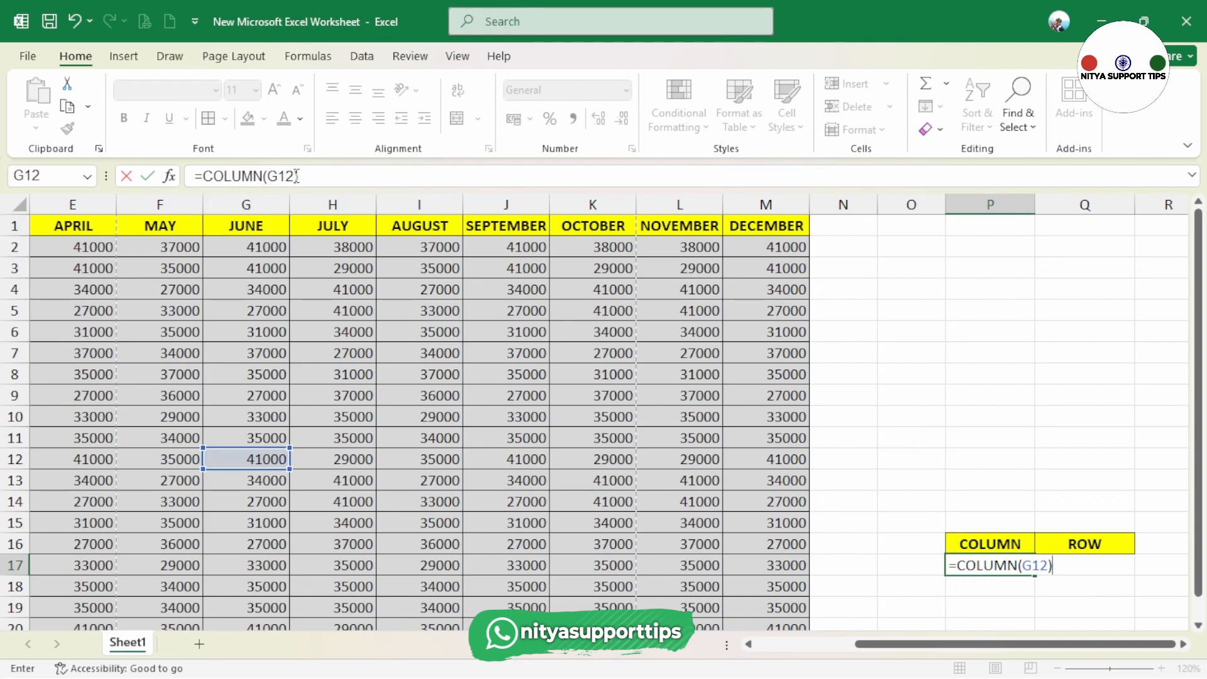
key(Return)
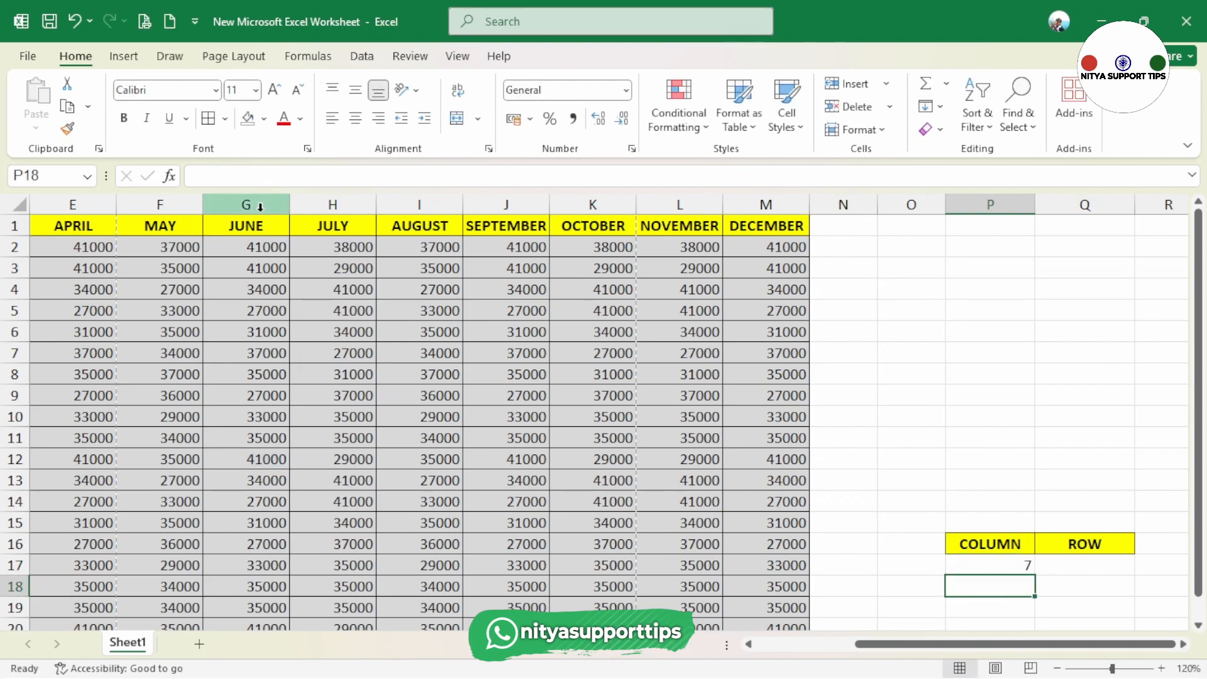
click(1012, 562)
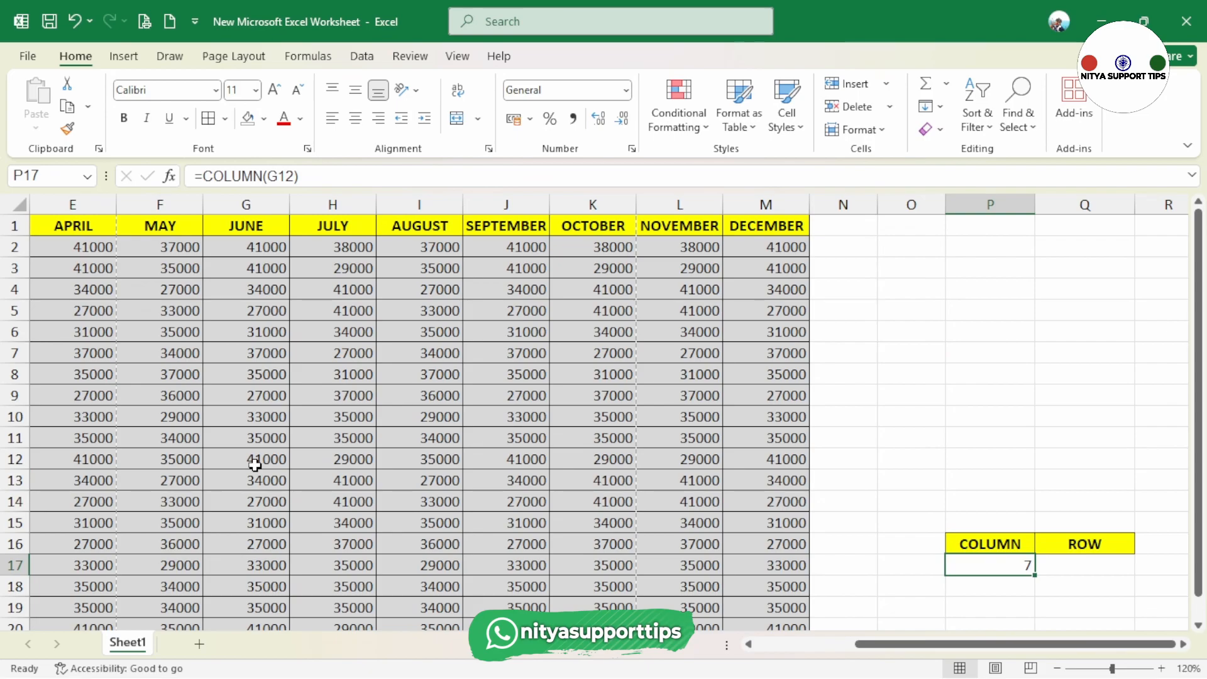
Enter =COLUMN() without a reference in cell P19 to return that cell's own column number
click(1003, 605)
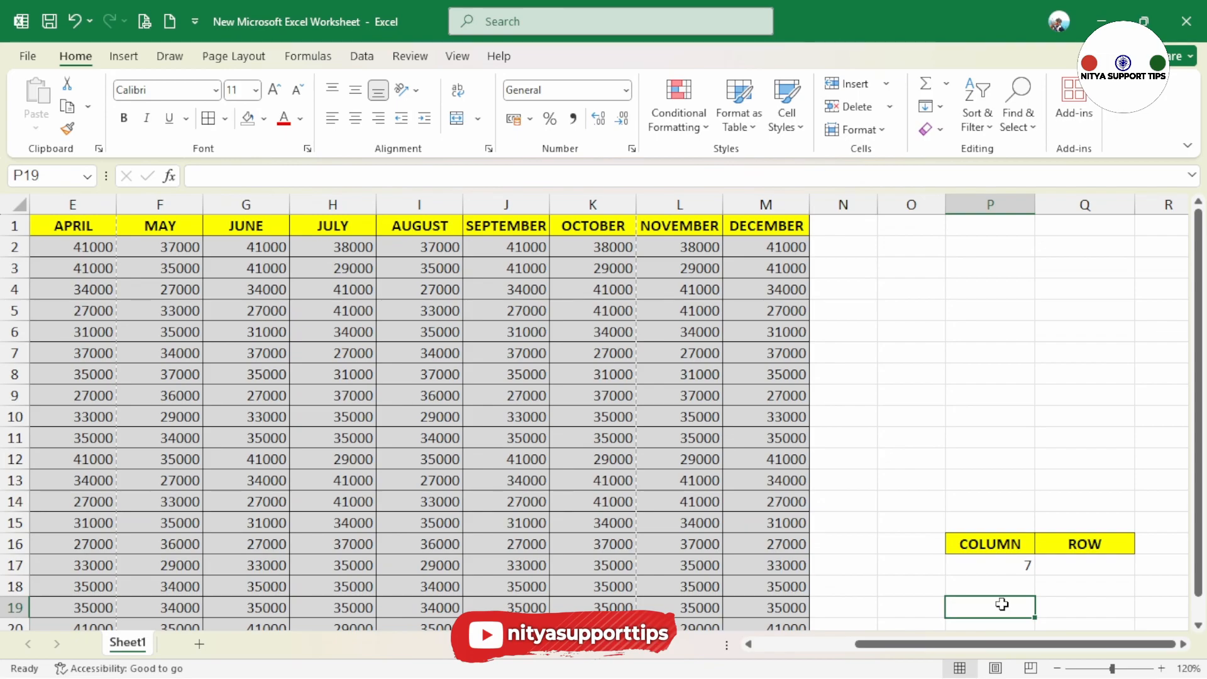
text(=COLUMN)
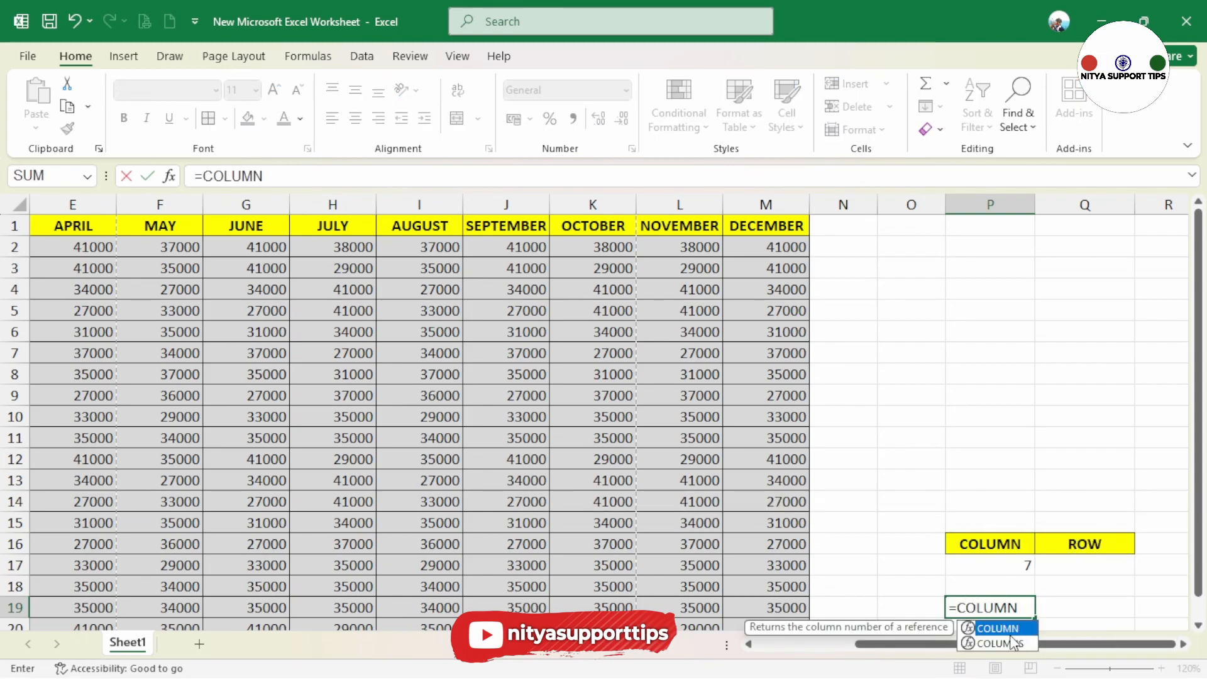
double_click(1007, 629)
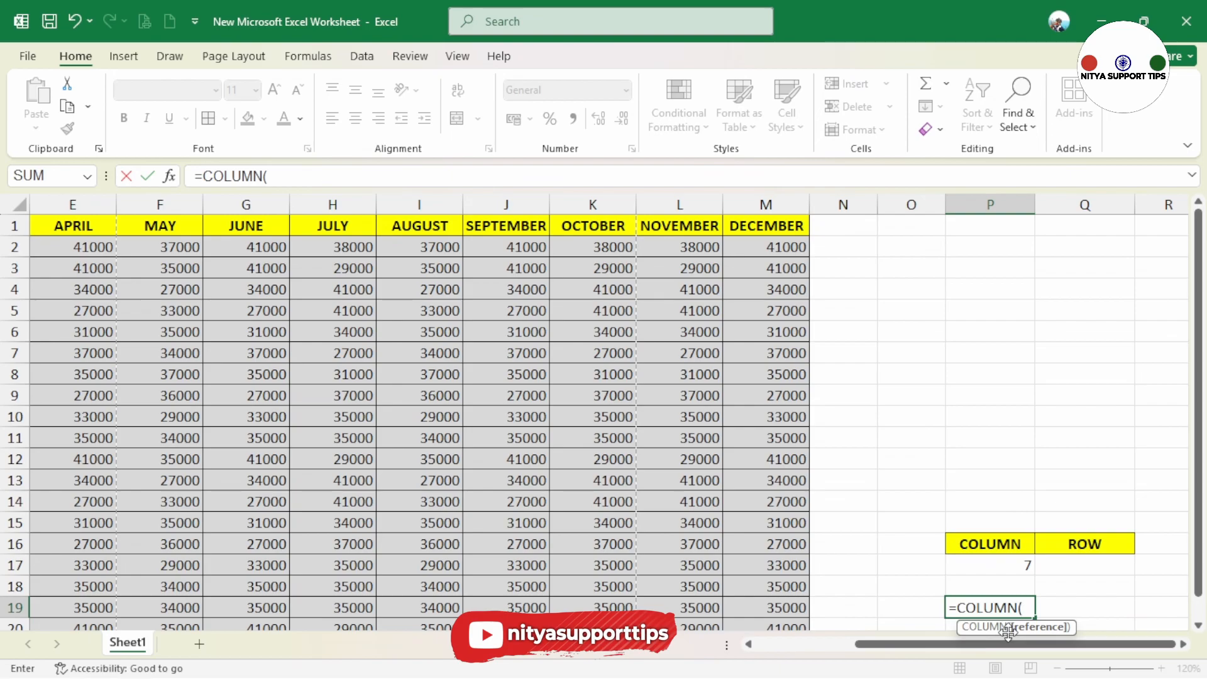
text())
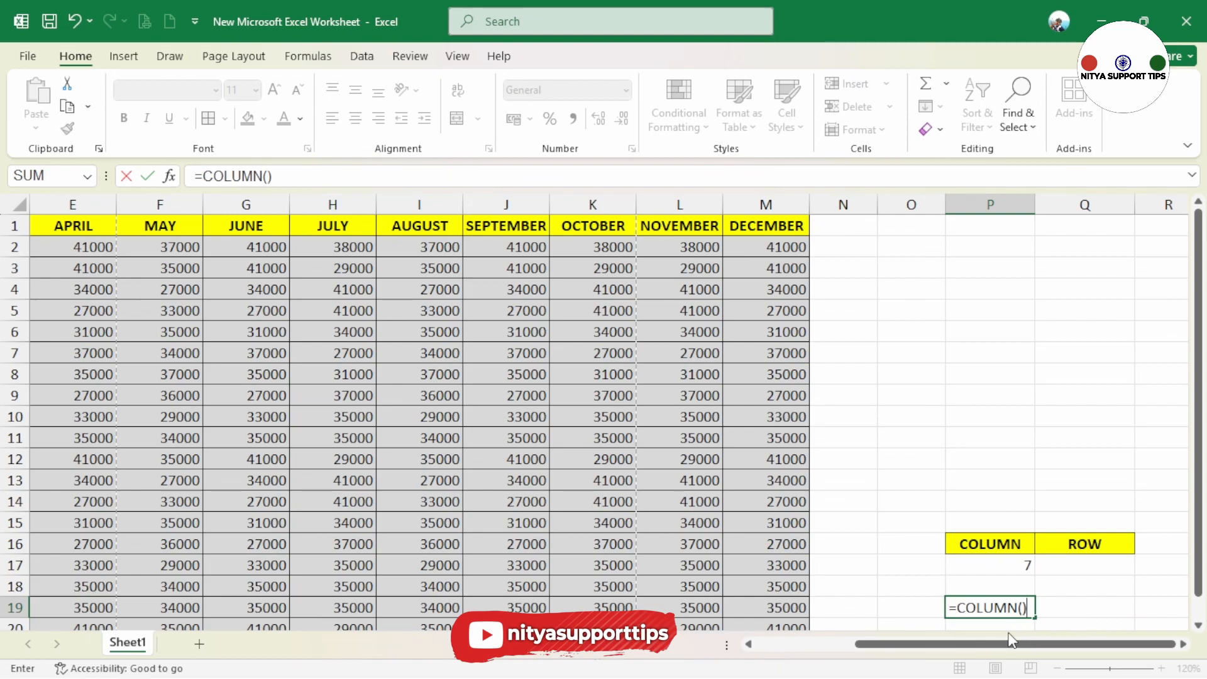
key(Return)
key(Up)
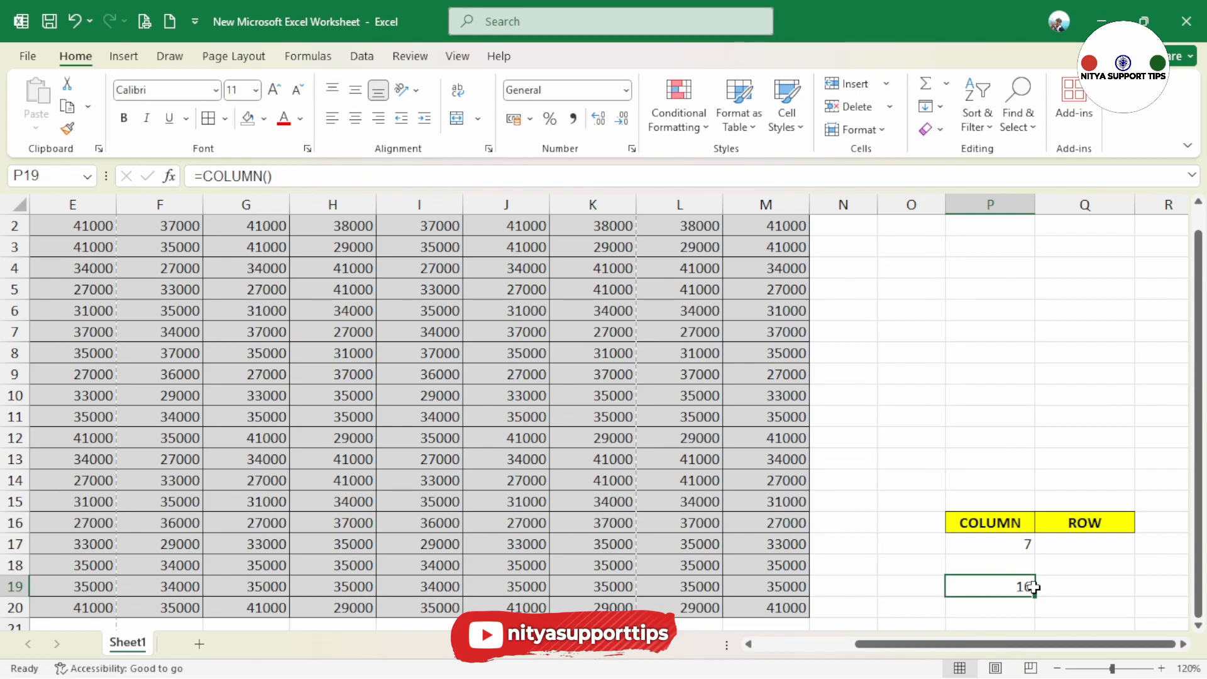
Compare the COLUMN formulas with and without a reference in cells P17 and P19
key(Down)
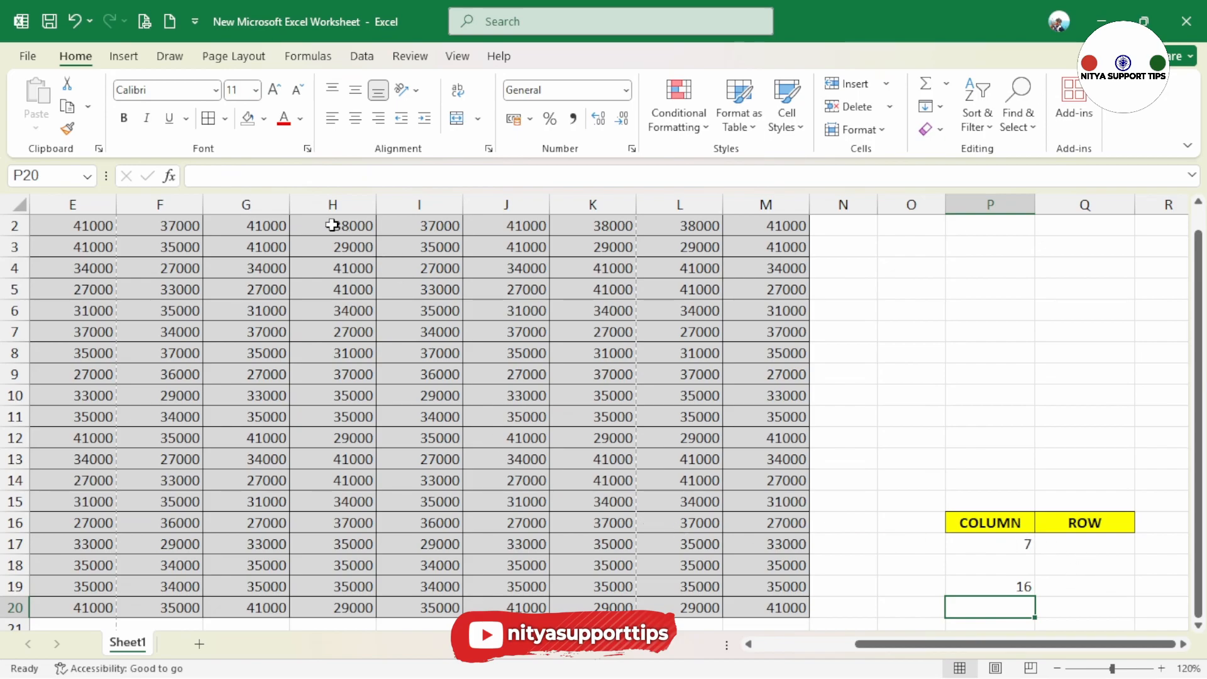
key(Up)
key(Up)
key(Up)
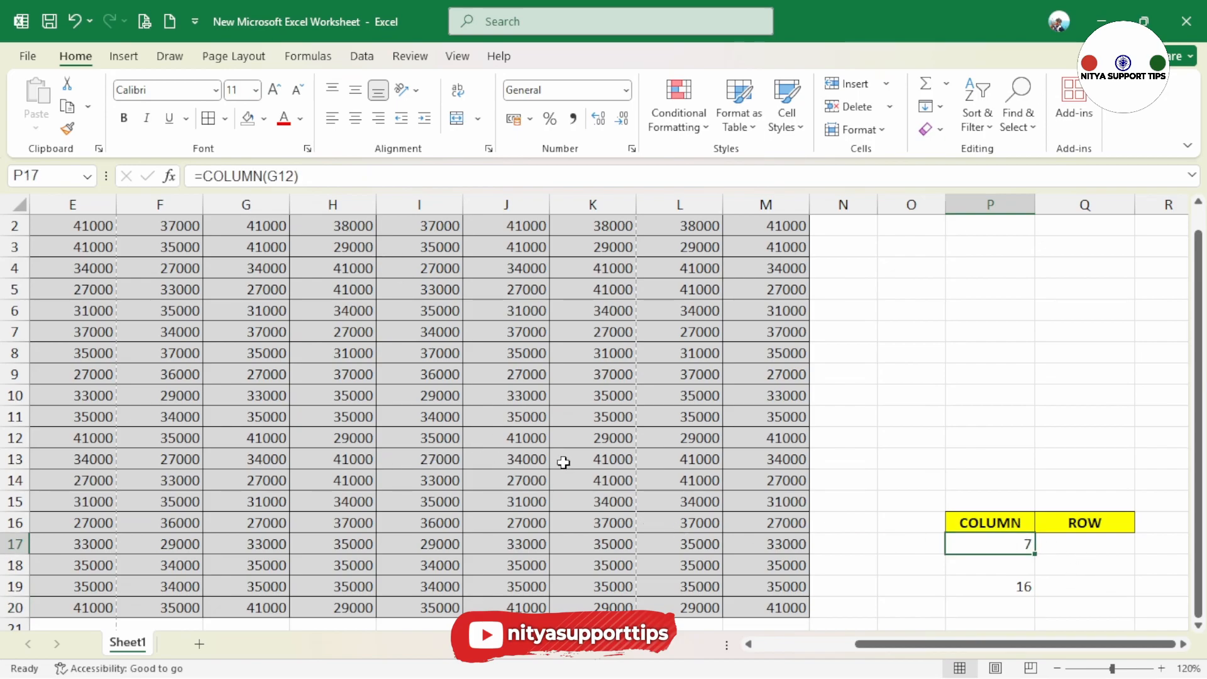
click(1015, 588)
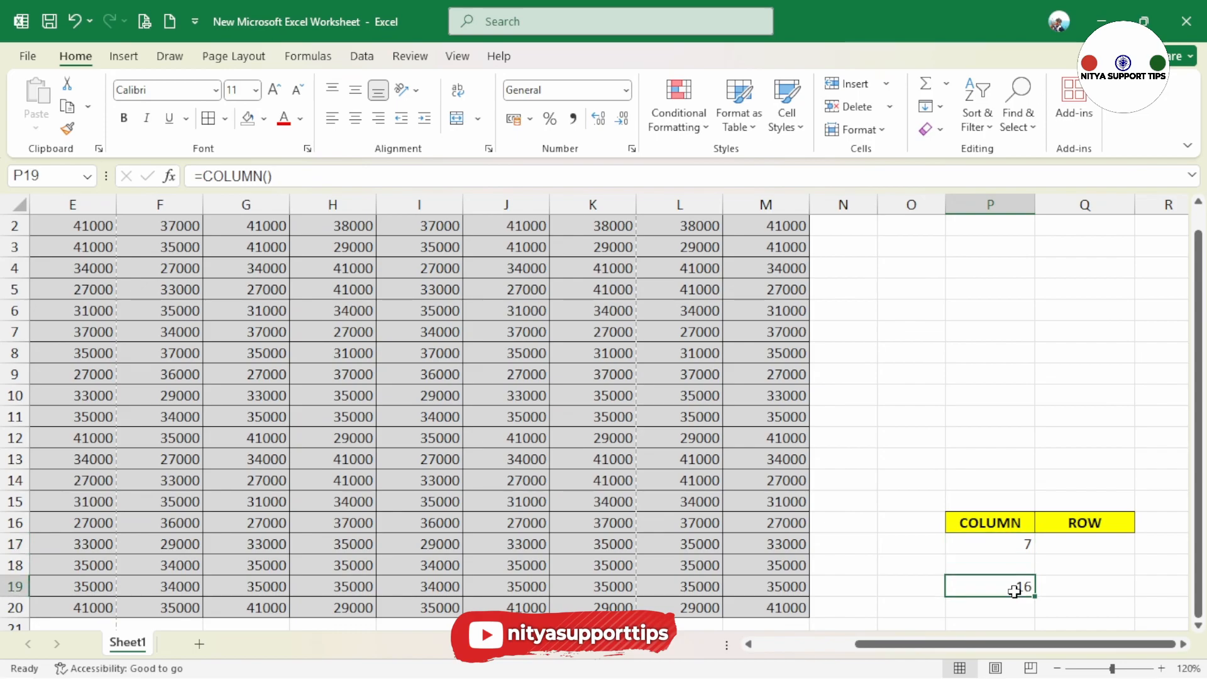
Enter the formula =ROW(I9) in cell Q17, under the ROW heading, to return the row number of I9
click(1115, 545)
text(=R)
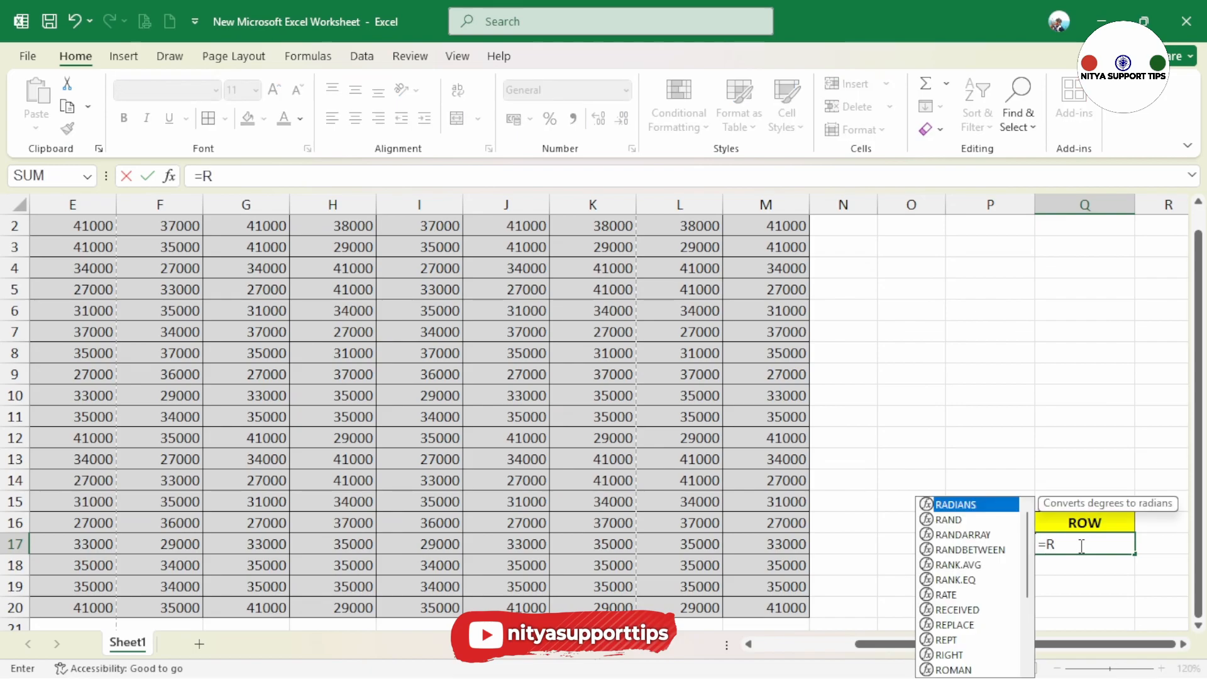
text(OW)
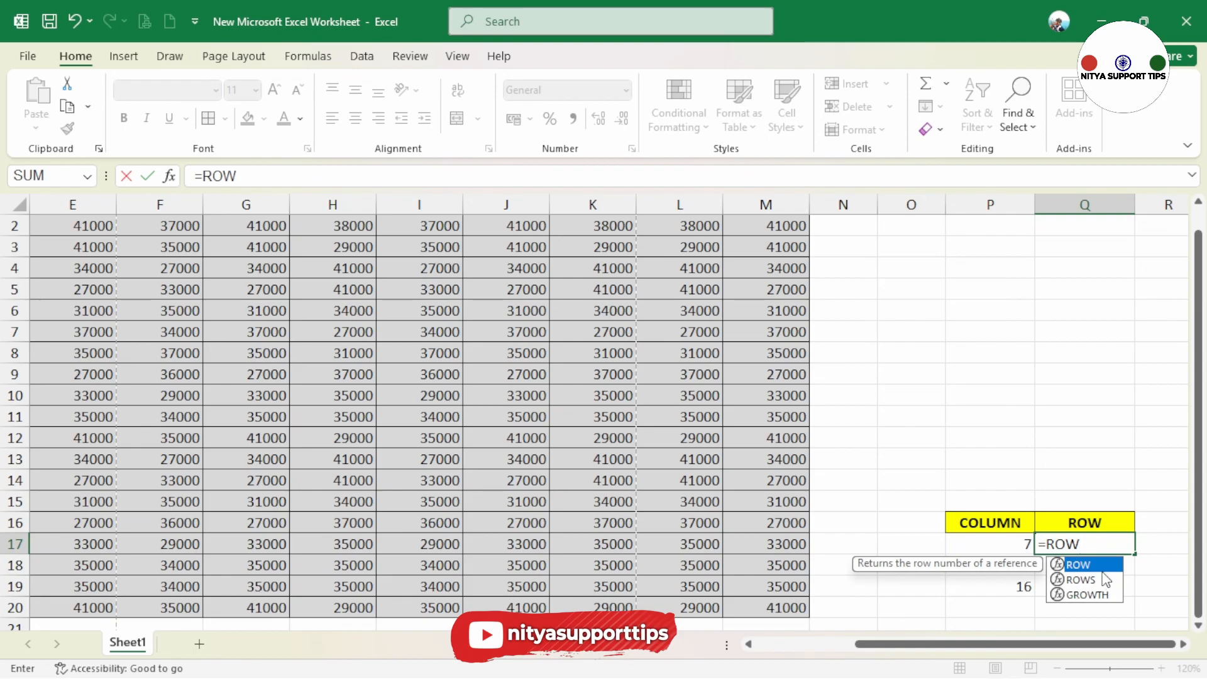
text(()
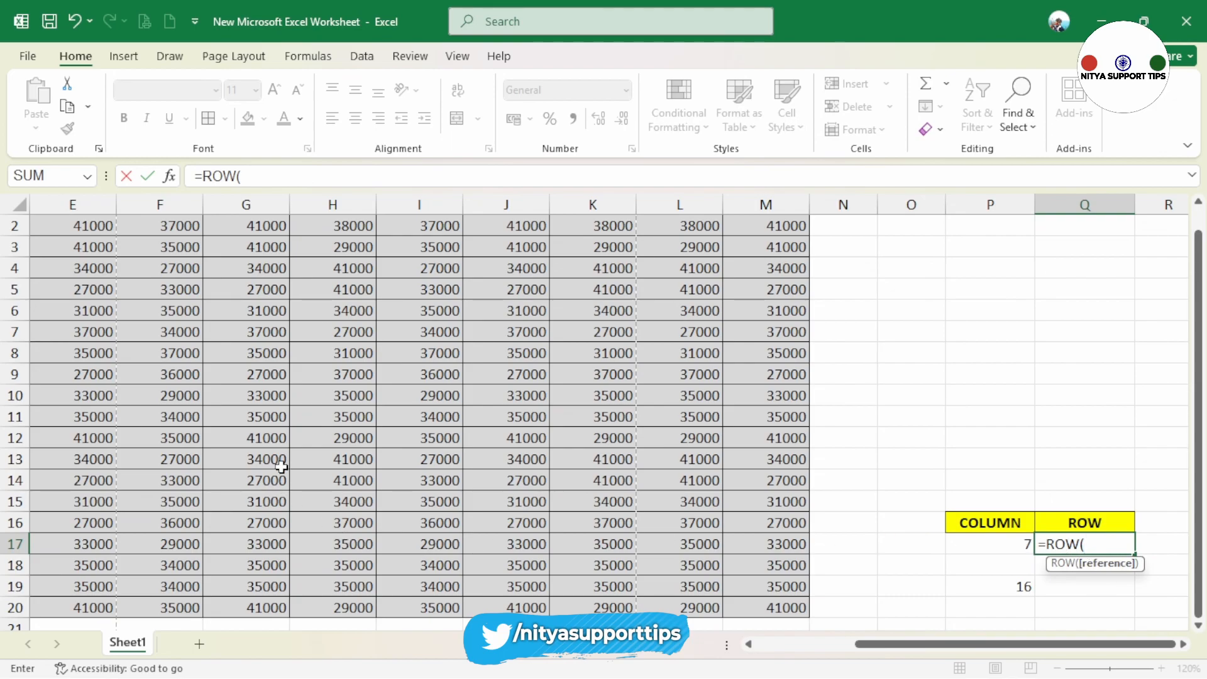
click(434, 379)
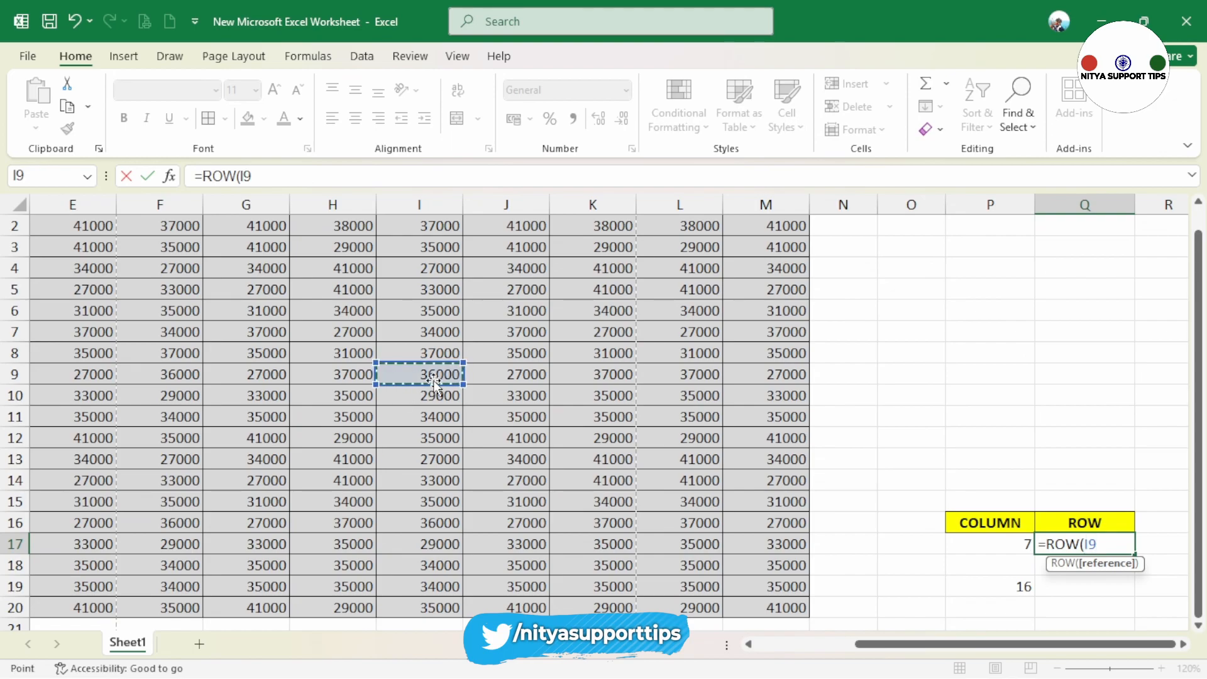
text())
key(Return)
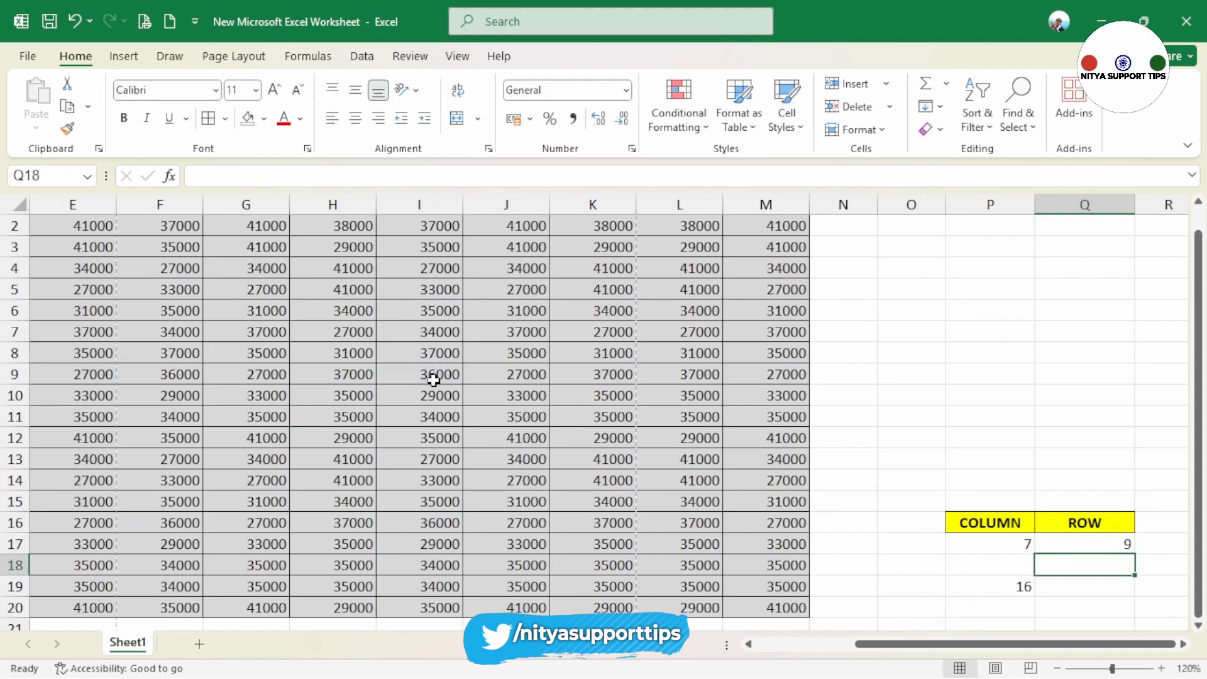
Inspect the cell reference inside the ROW formula in Q17, leaving the formula as it is
click(1103, 546)
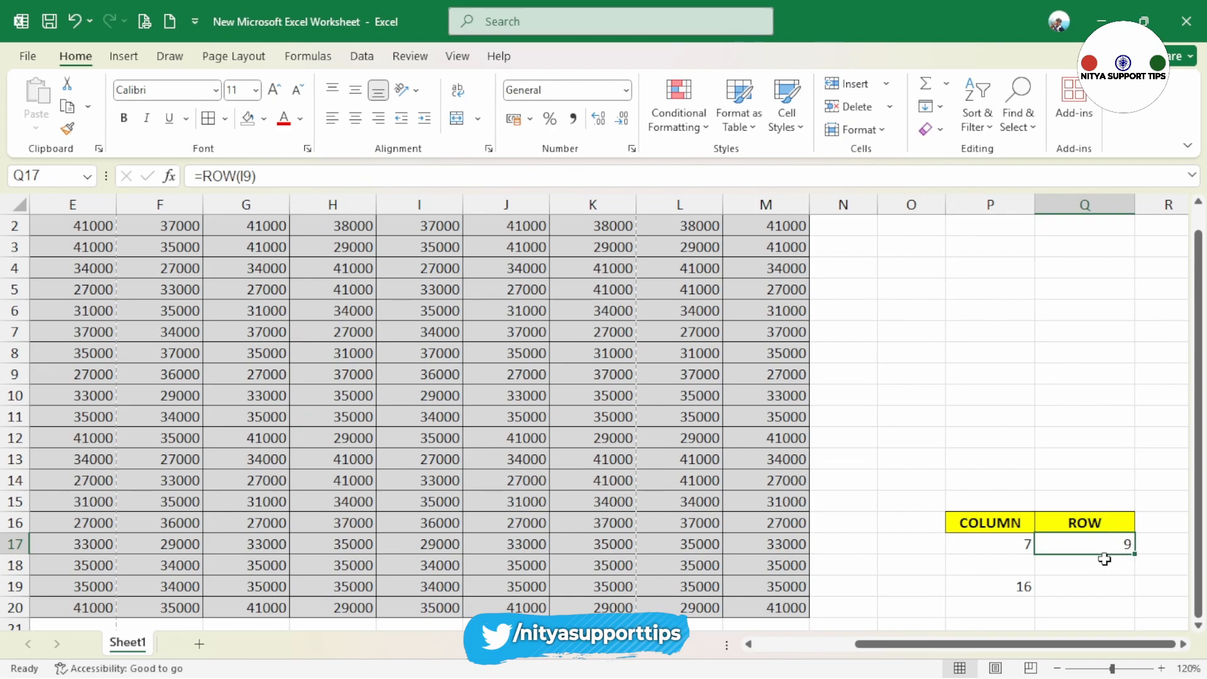
double_click(245, 176)
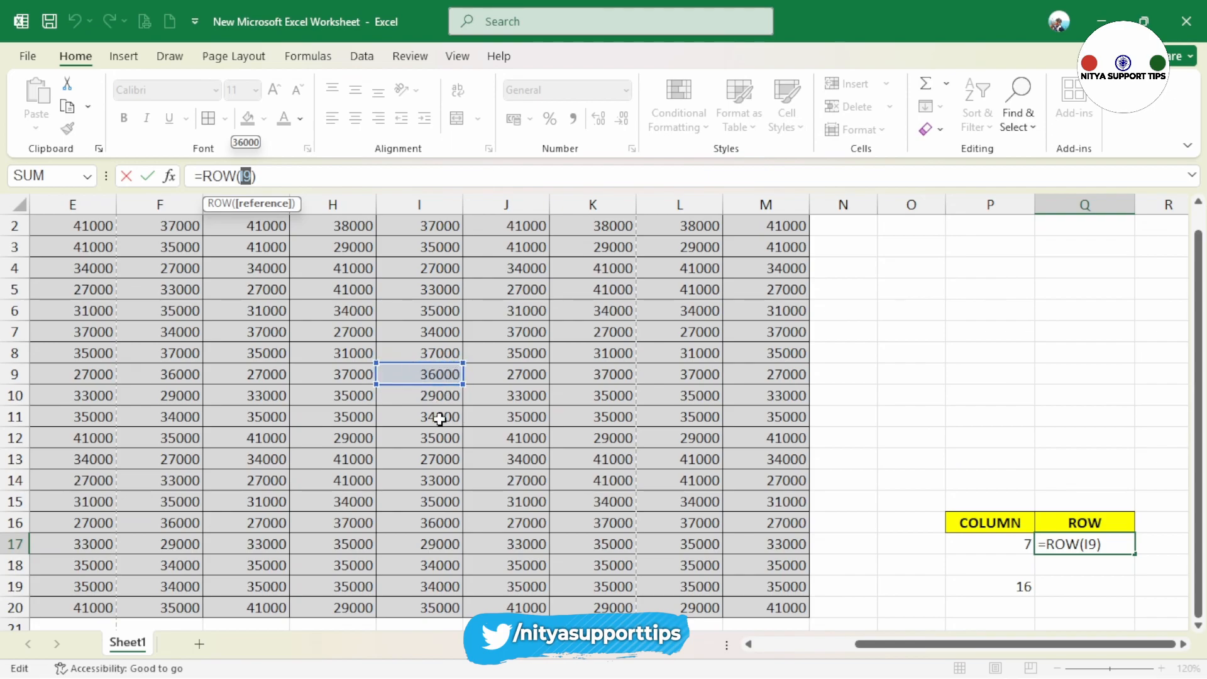
key(Return)
click(1111, 587)
click(1125, 541)
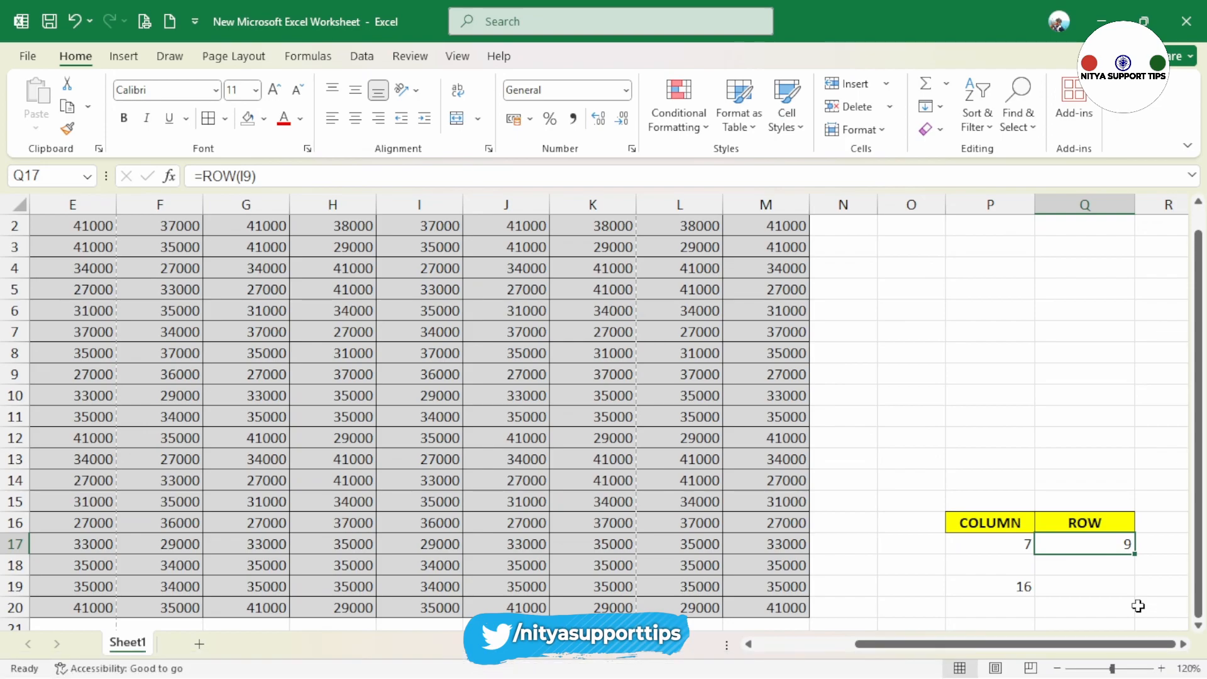
Enter =ROW() without a reference in cell Q19 to return that cell's own row number
key(Down)
key(Down)
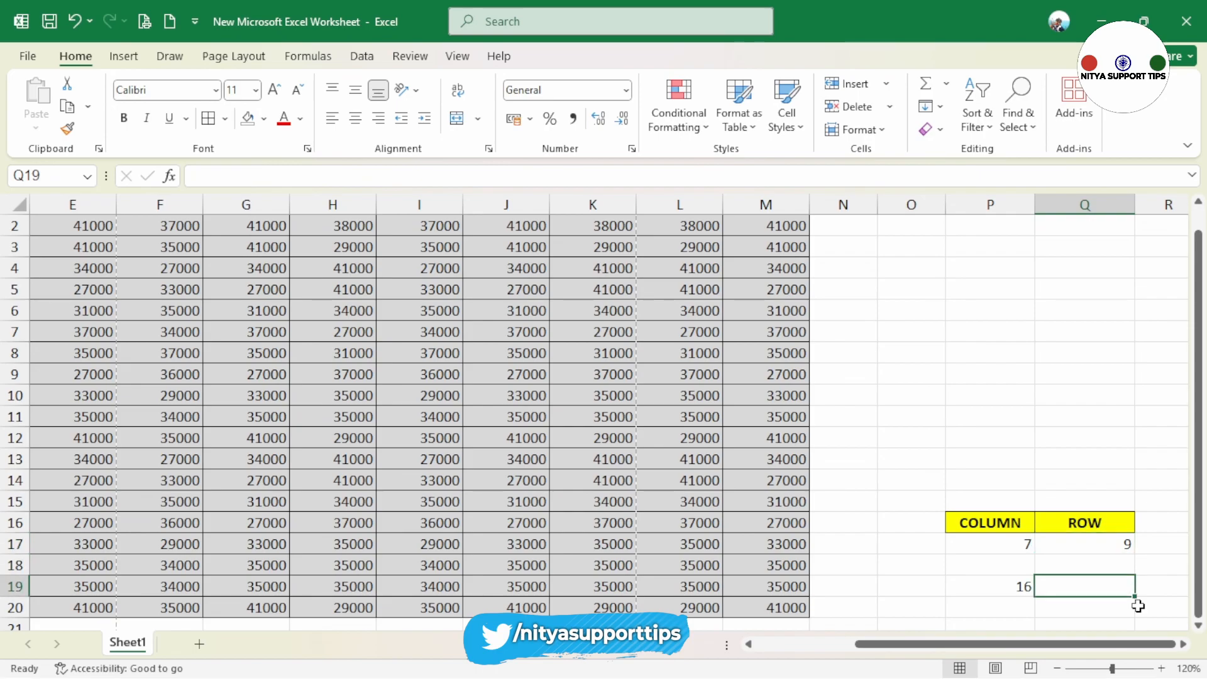
text(=ROW)
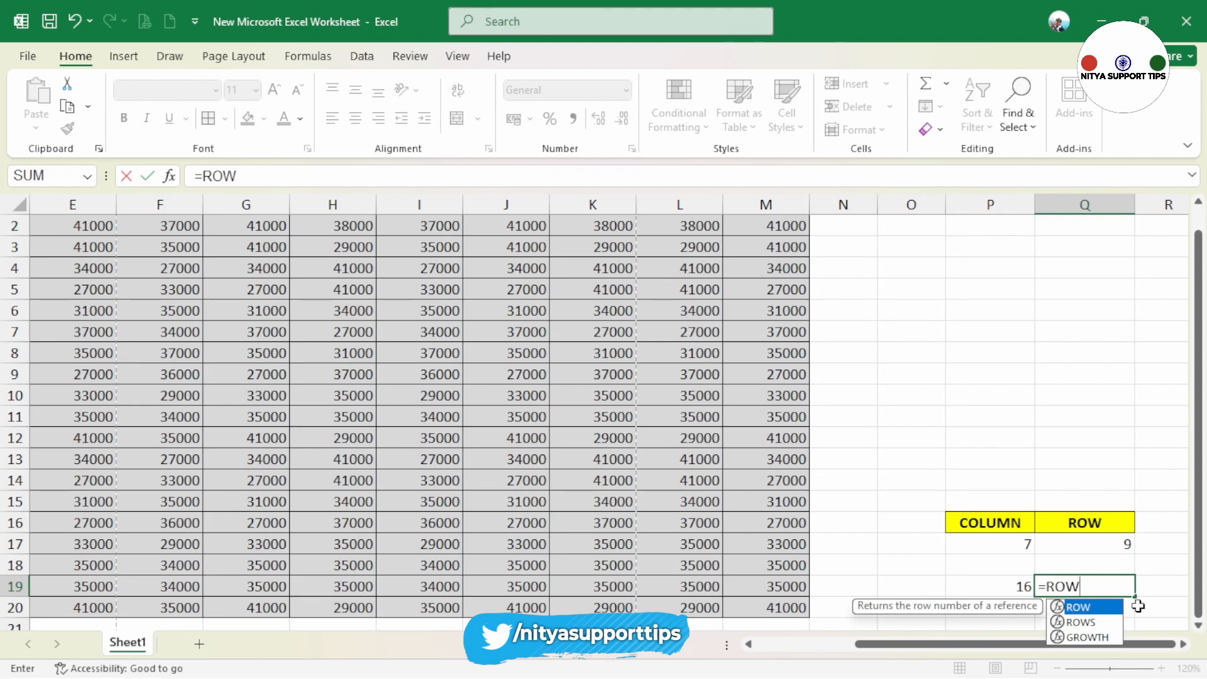
text(())
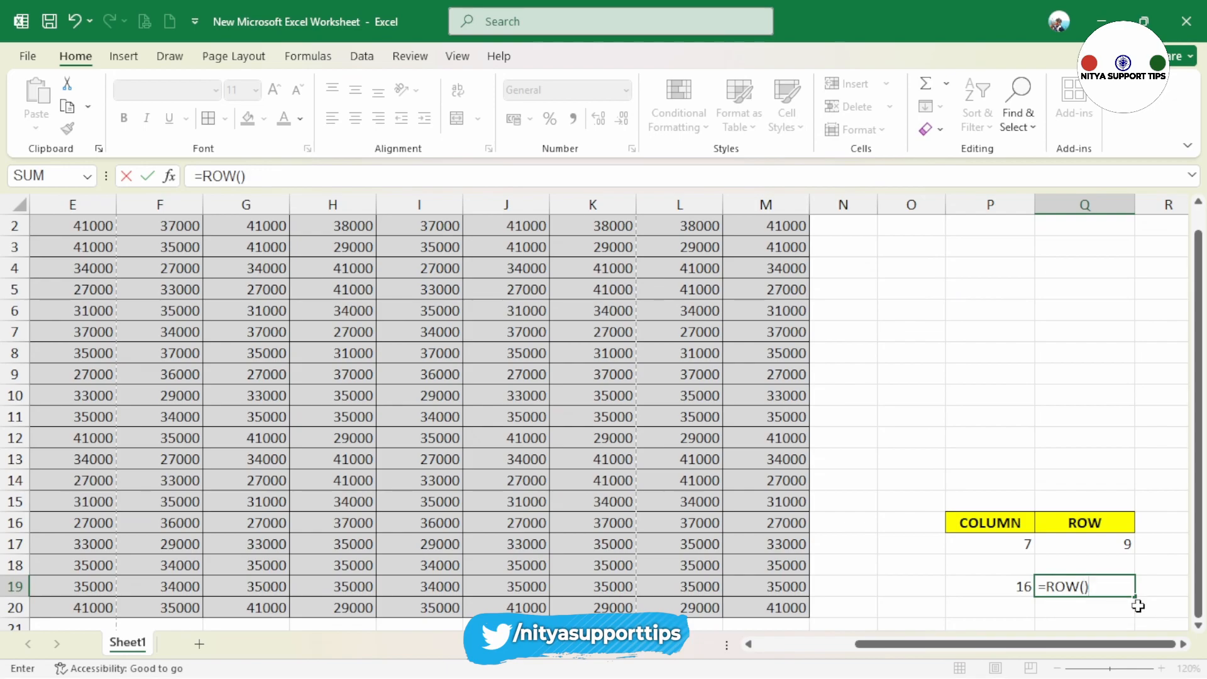
key(Return)
key(Up)
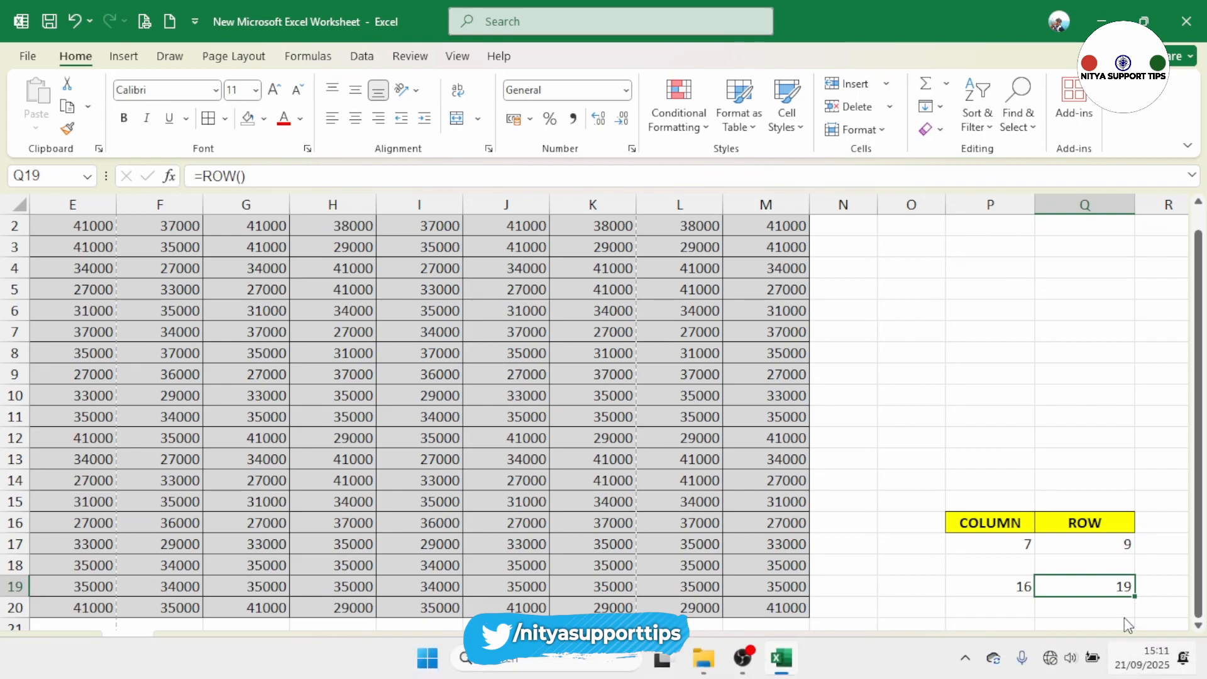
scroll(1126, 367, up, 1)
drag(1119, 228, 1123, 591)
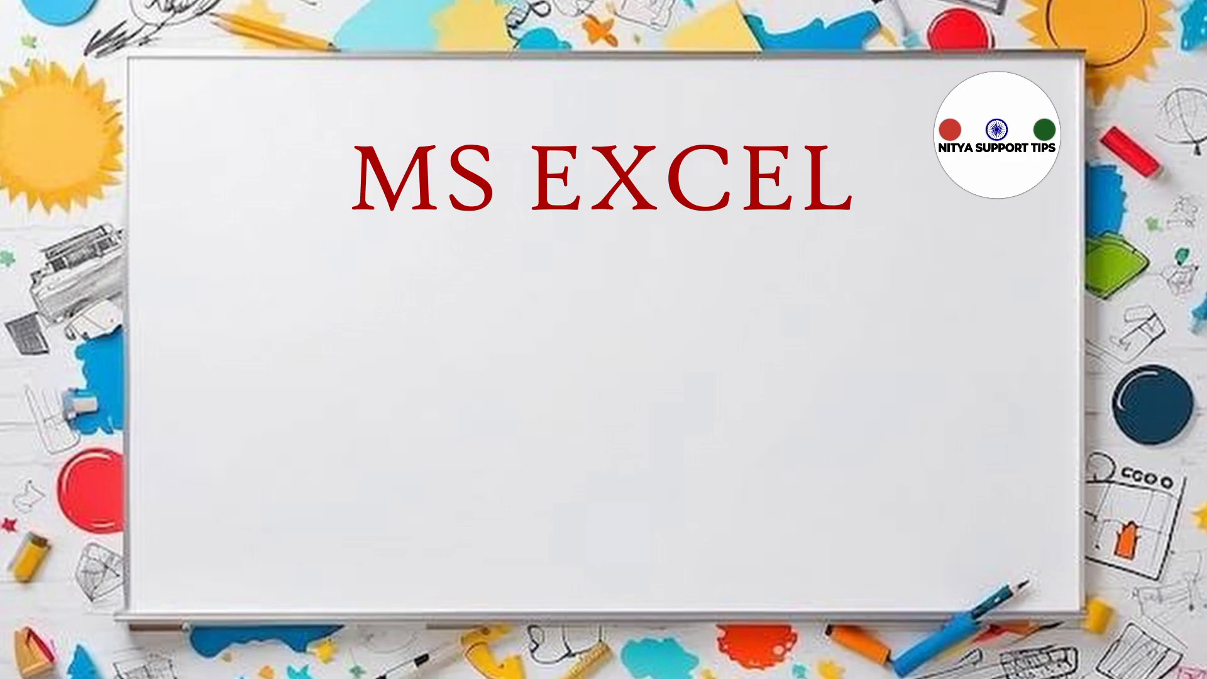